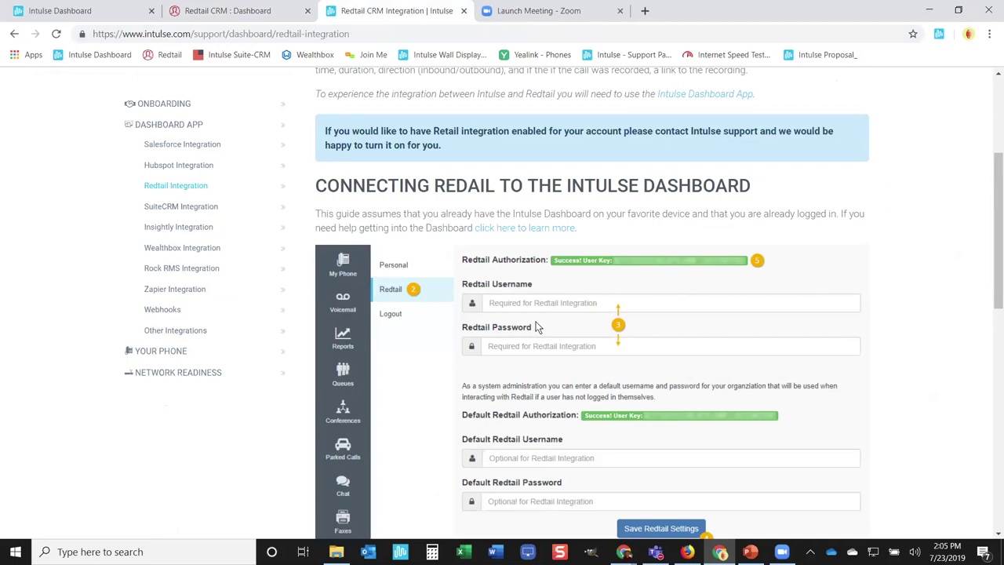
# Step: View the Redtail CRM dashboard, then return to the Intulse Dashboard phone page
pyautogui.click(239, 12)
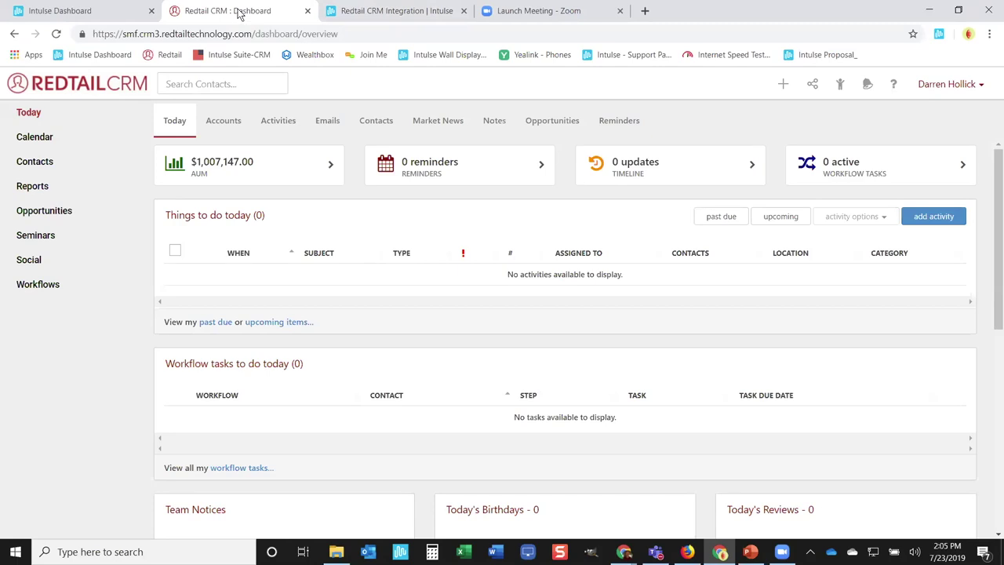
pyautogui.click(104, 17)
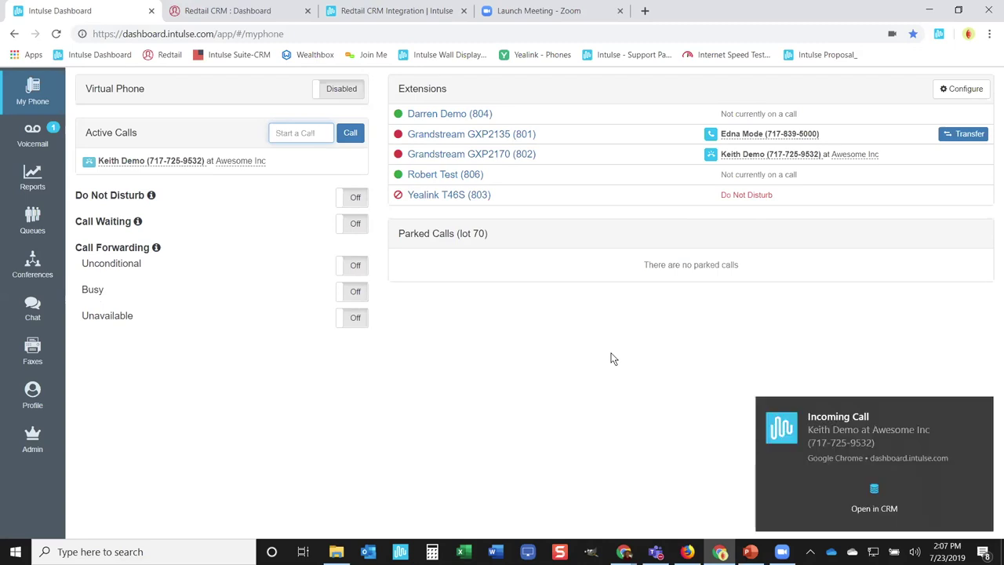
# Step: Open the incoming Awesome Inc caller's record in Redtail CRM, then return to Intulse Dashboard
pyautogui.click(876, 502)
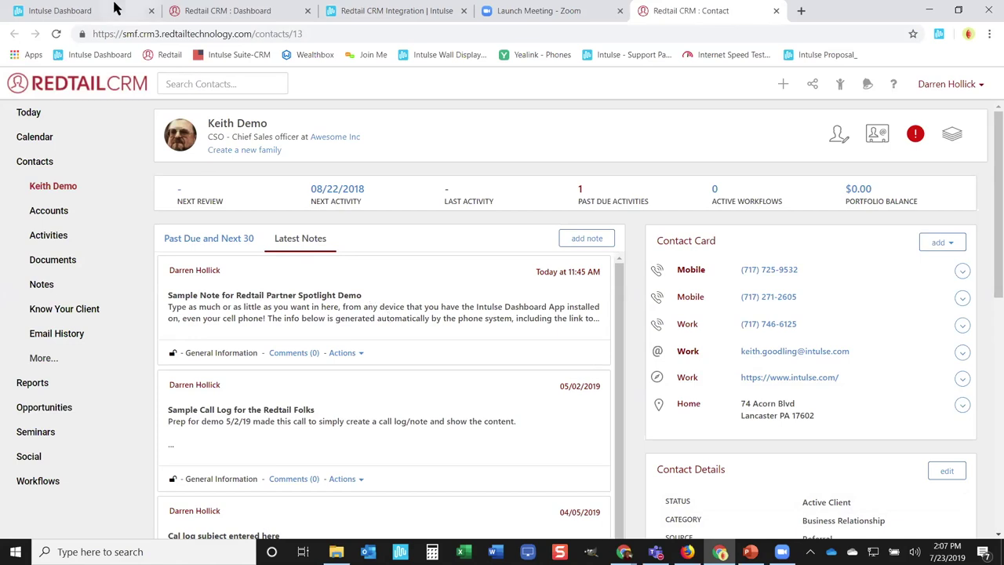
pyautogui.click(95, 16)
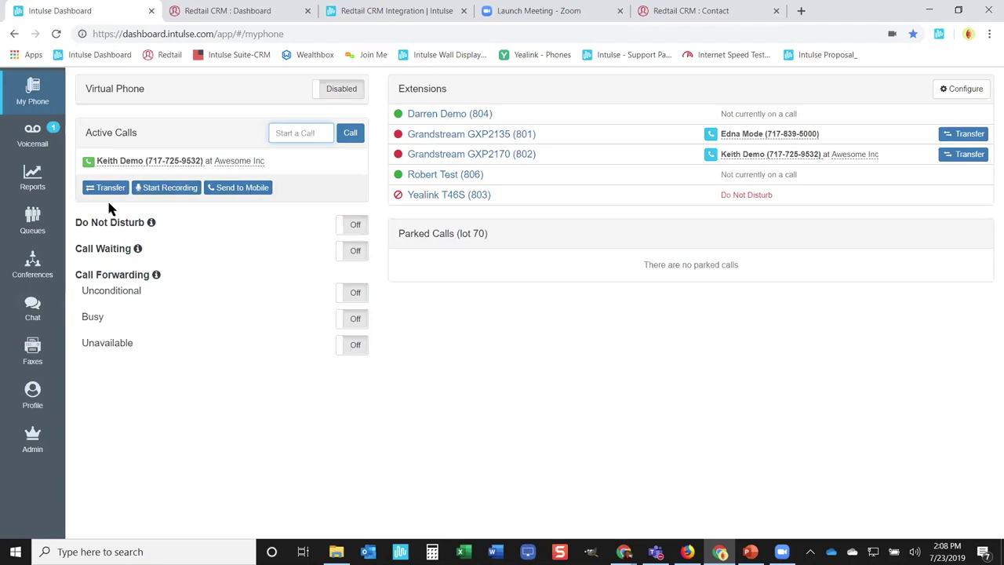
# Step: Start recording the active Awesome Inc call and show the caller's Redtail contact details
pyautogui.click(170, 191)
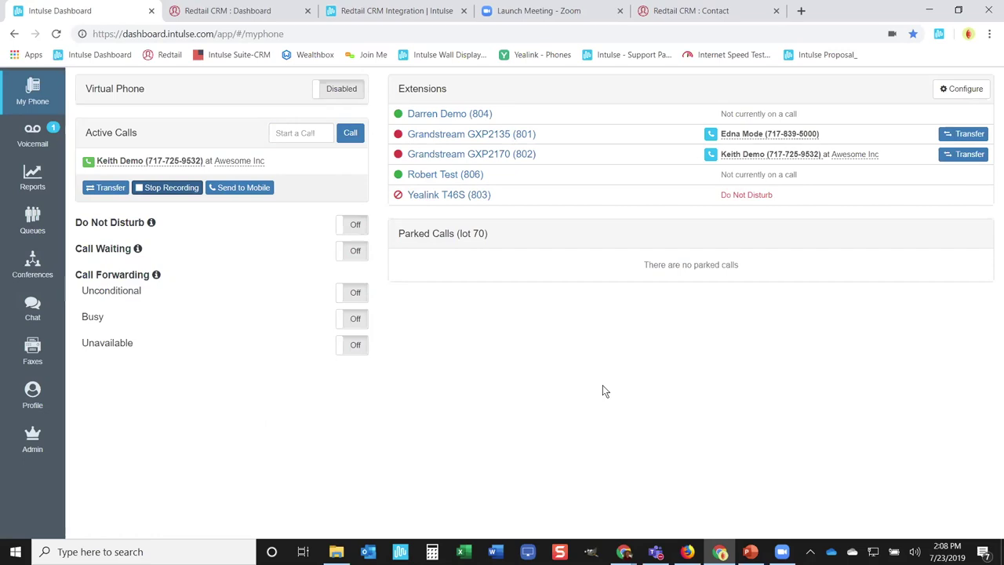
pyautogui.click(749, 158)
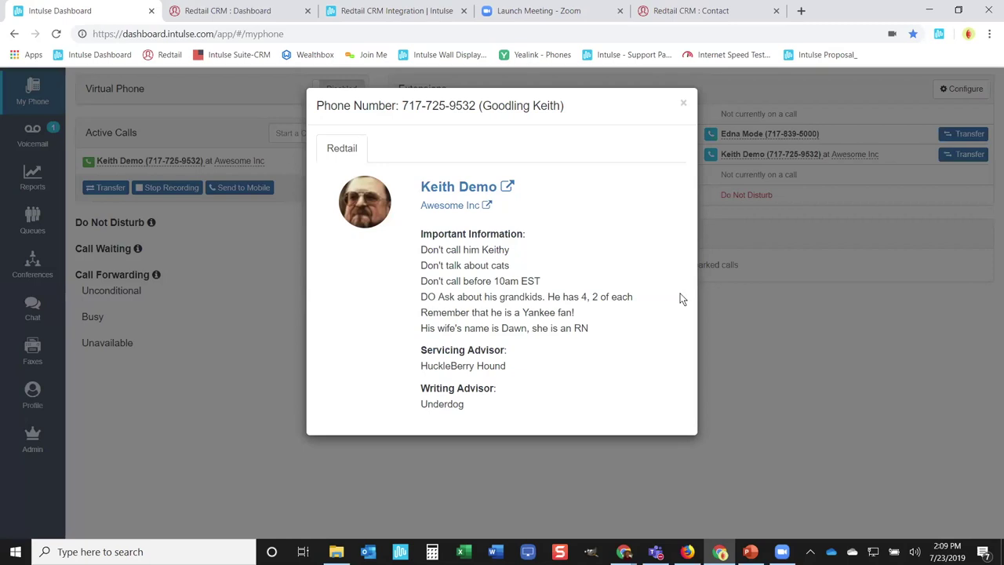
# Step: Highlight the caller's important notes, open their full Redtail record, then close the contact popup
pyautogui.moveTo(424, 254); pyautogui.dragTo(625, 333)
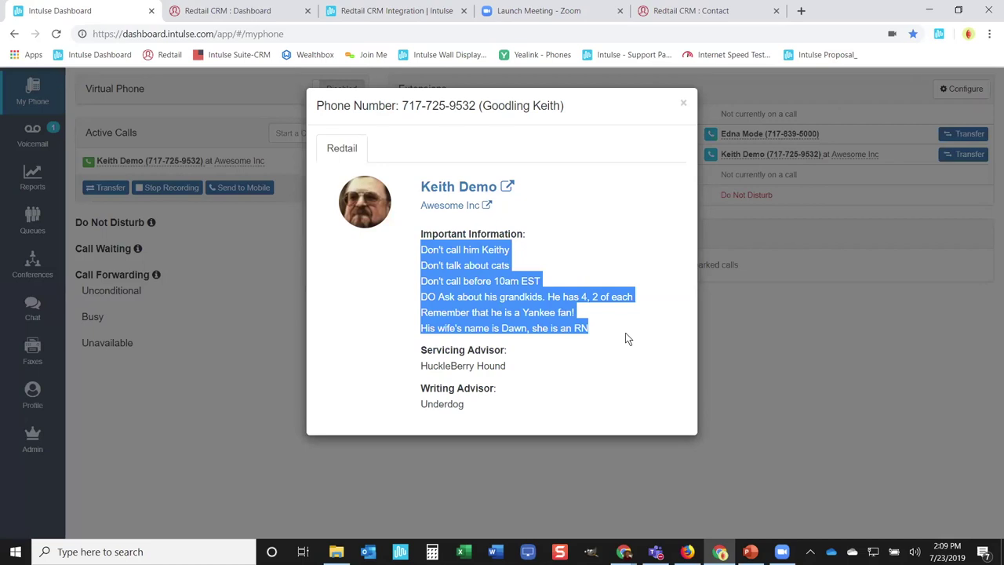
pyautogui.click(626, 333)
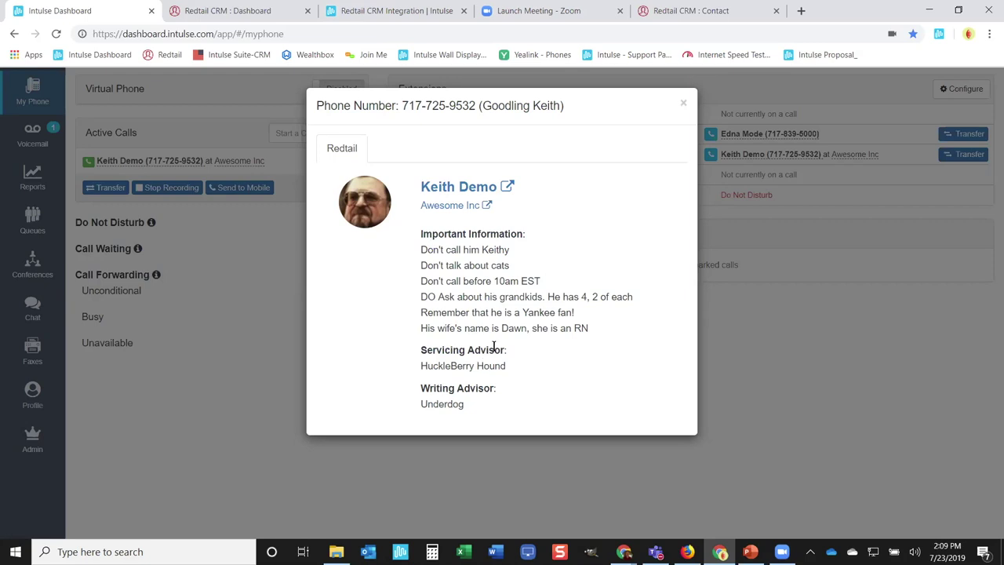
pyautogui.click(477, 192)
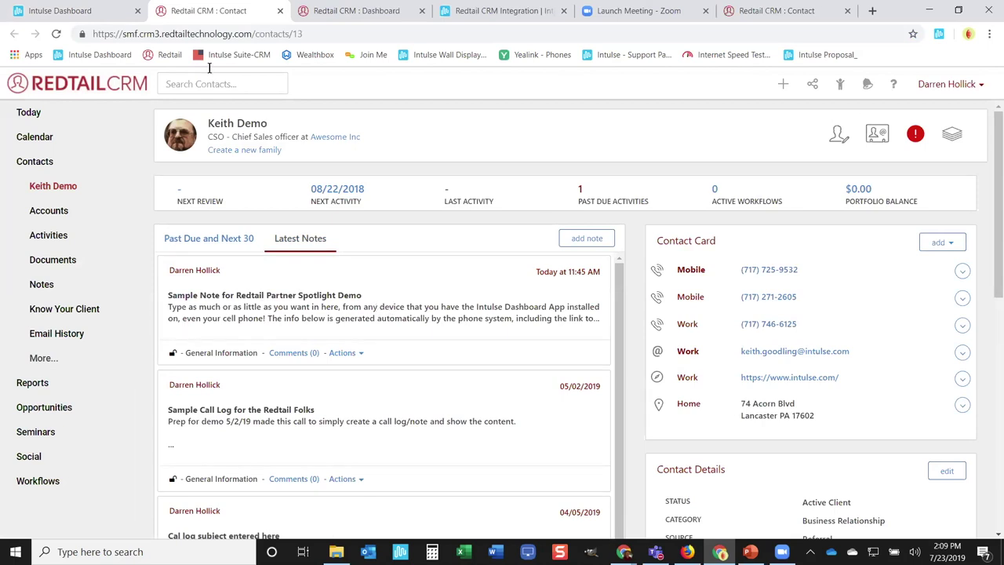
pyautogui.click(94, 11)
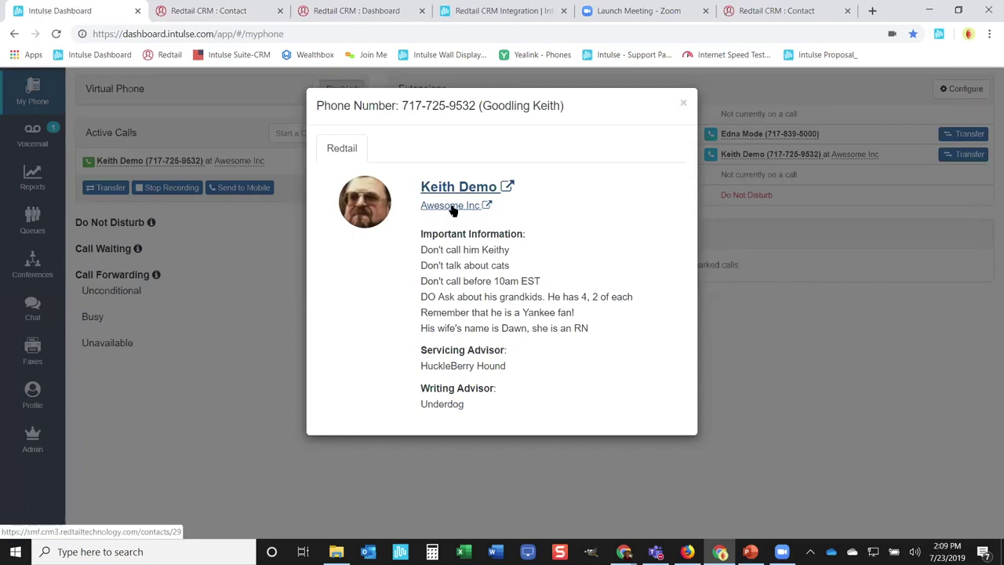
pyautogui.click(682, 103)
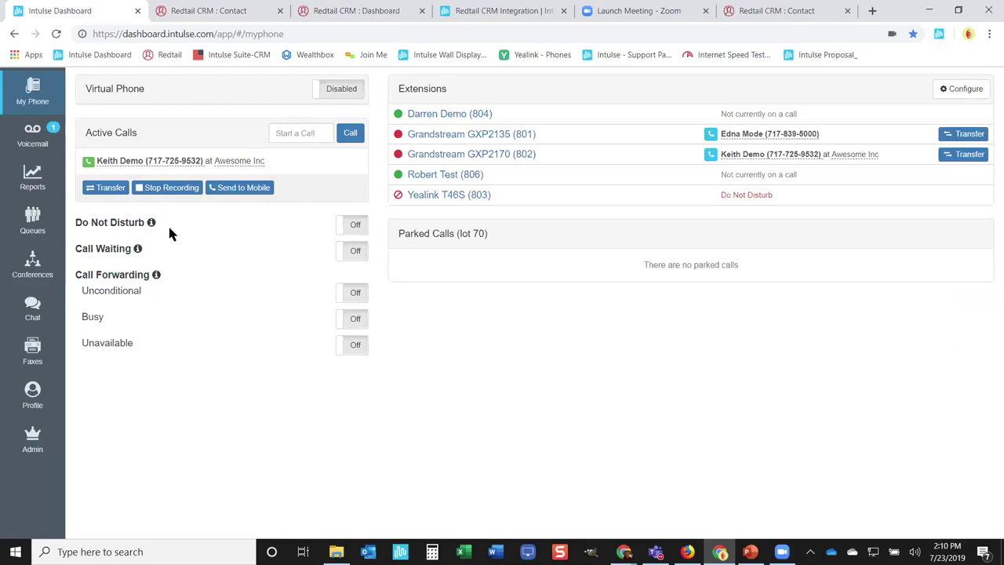
pyautogui.click(112, 191)
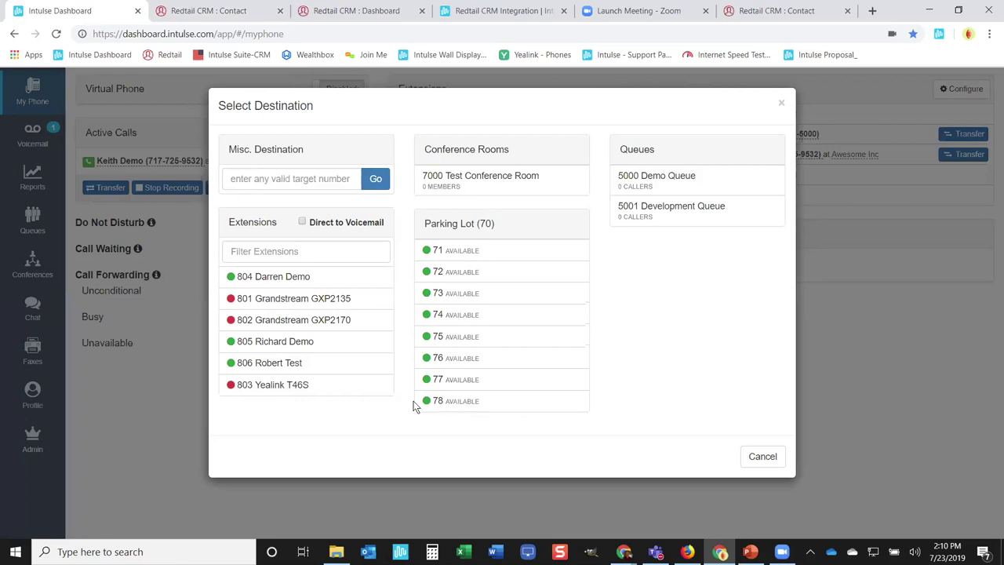
pyautogui.click(780, 106)
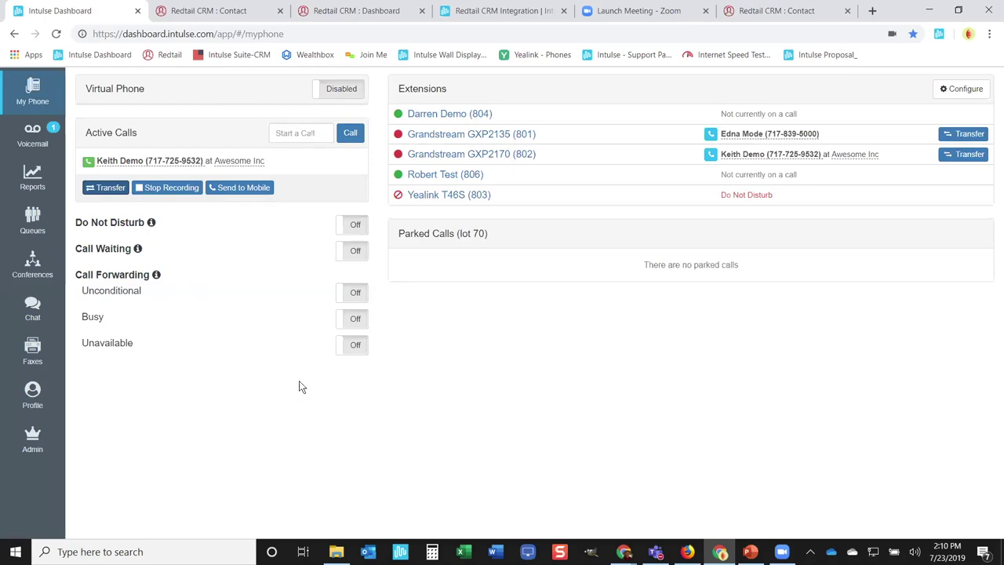
# Step: Turn on the virtual phone, call a phone number from it, and hang up
pyautogui.click(343, 92)
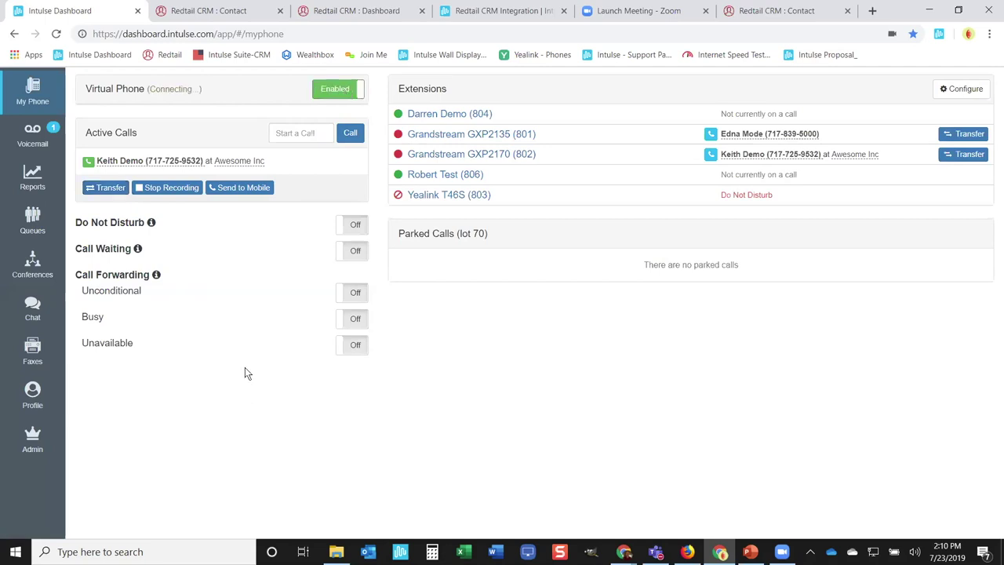
pyautogui.click(283, 133)
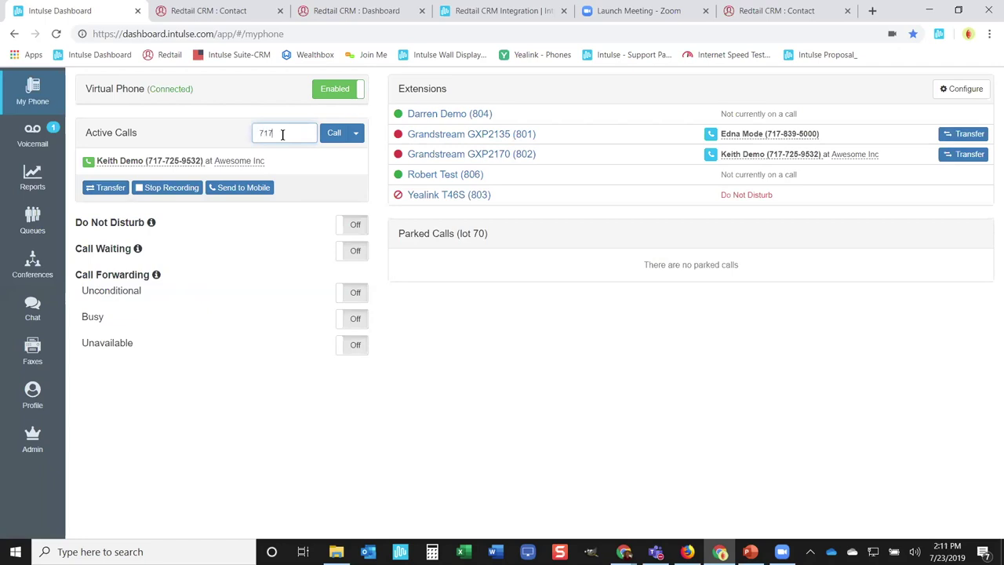
pyautogui.click(355, 133)
pyautogui.click(304, 157)
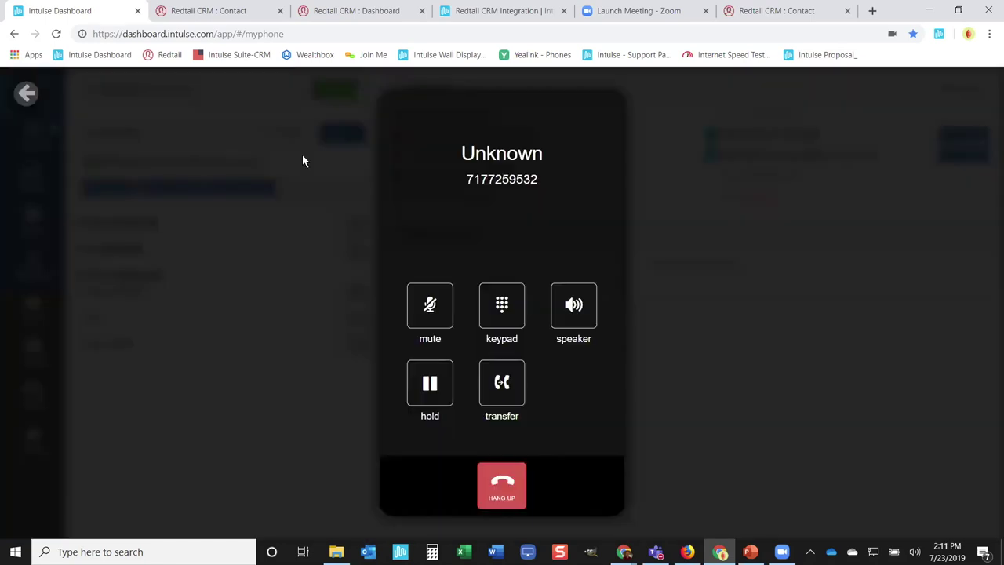
pyautogui.click(502, 487)
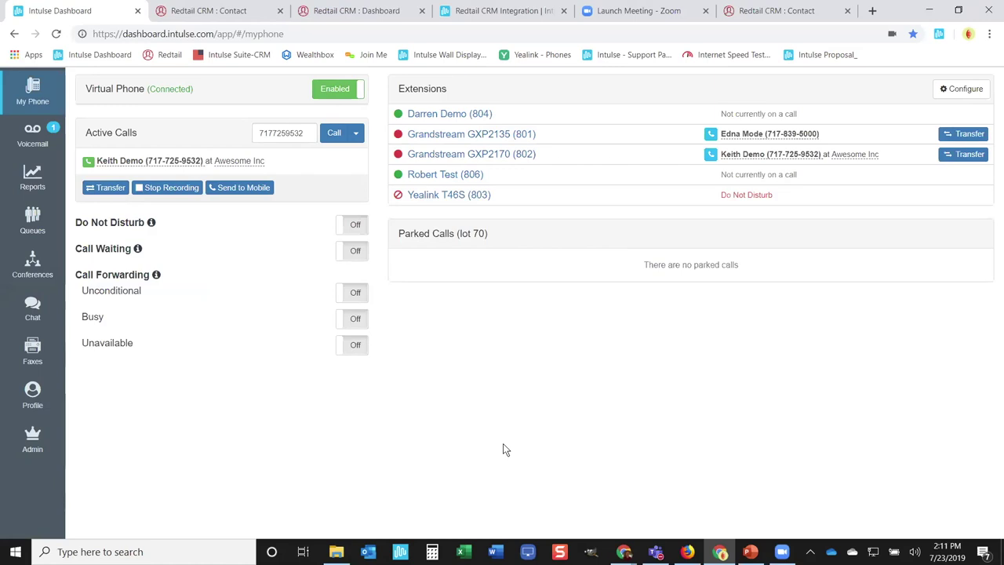
# Step: Turn the virtual phone off and show the Call History report
pyautogui.click(326, 91)
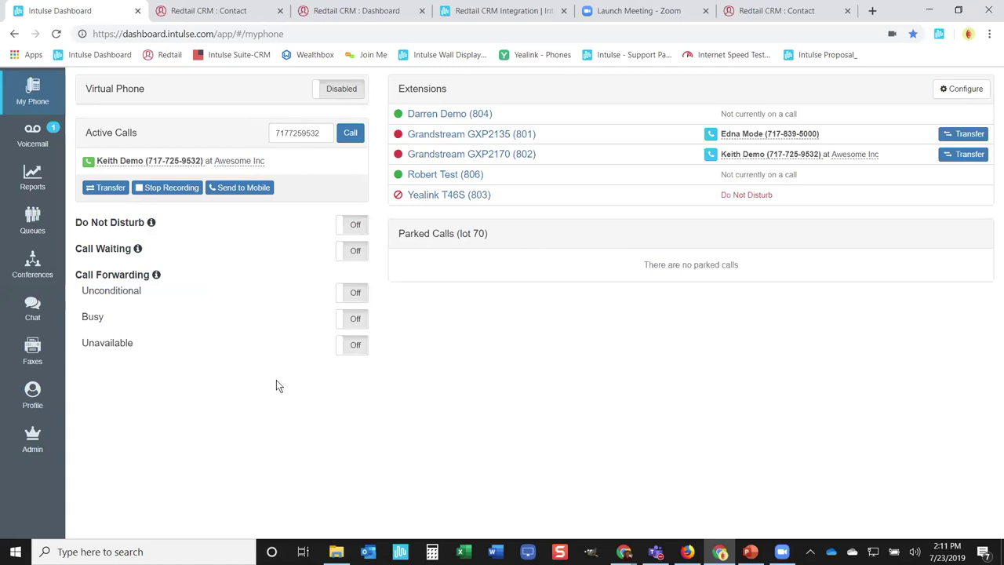
pyautogui.click(33, 176)
pyautogui.click(111, 114)
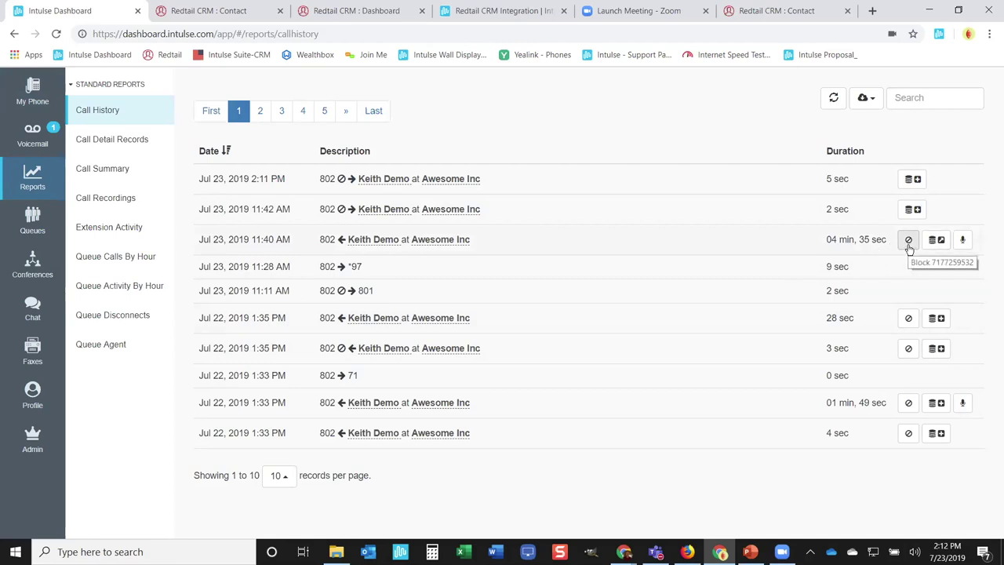
# Step: Play the 11:40 AM call's recording and start a new call log for the 11:42 AM call
pyautogui.click(962, 242)
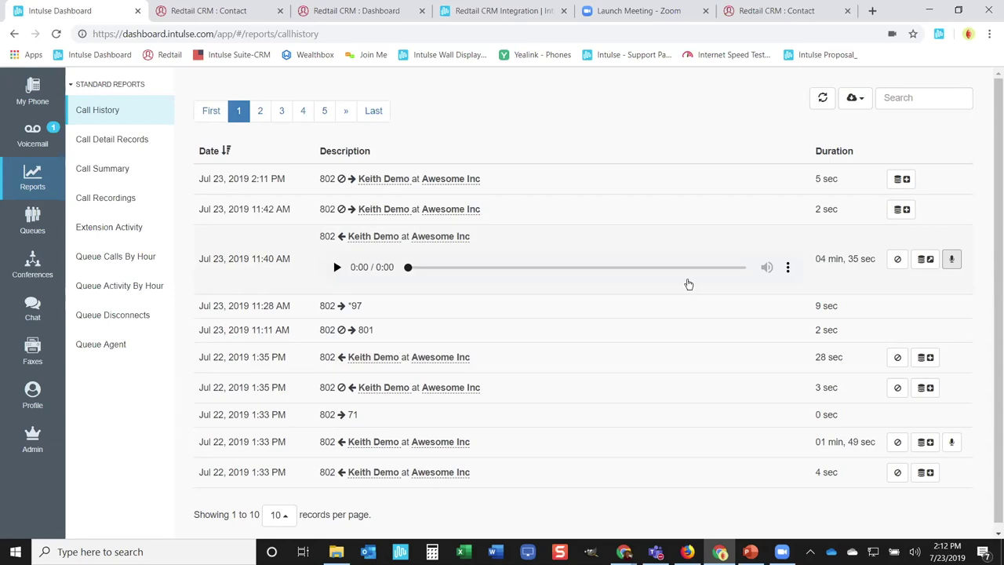
pyautogui.click(904, 212)
# Step: Discard the new call log and open the Jul 23 11:40 AM call's log in Redtail CRM
pyautogui.click(418, 162)
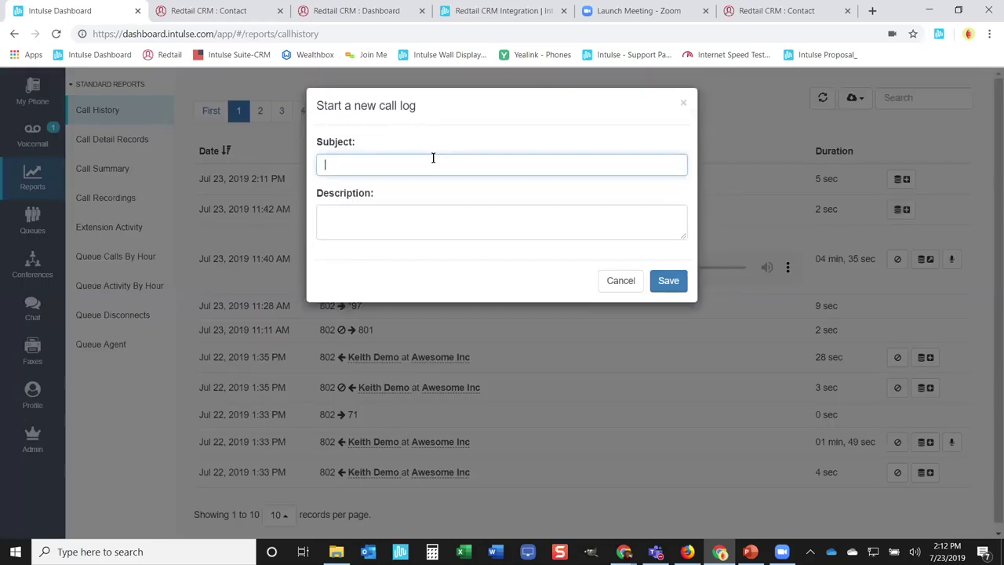
pyautogui.click(357, 224)
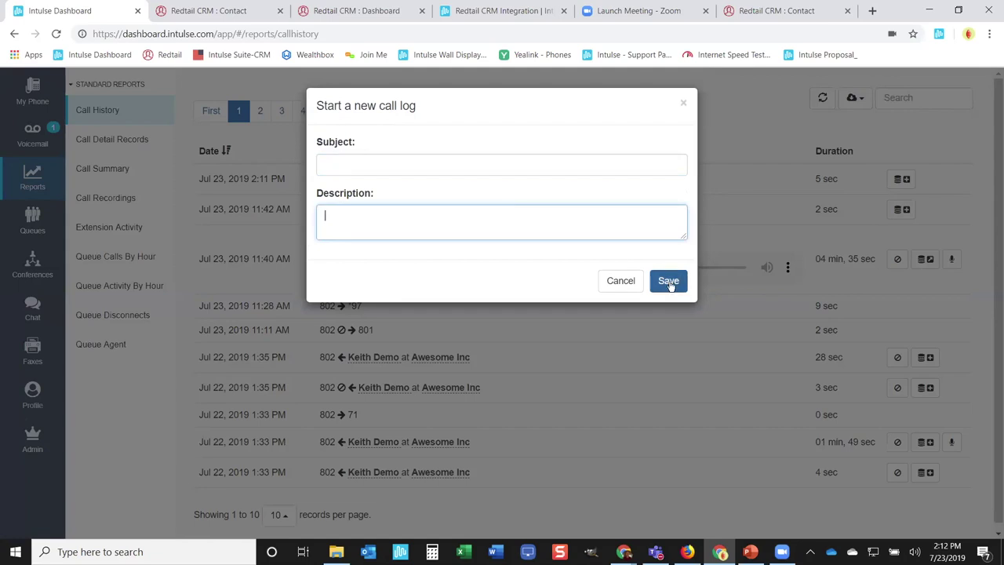
pyautogui.click(685, 98)
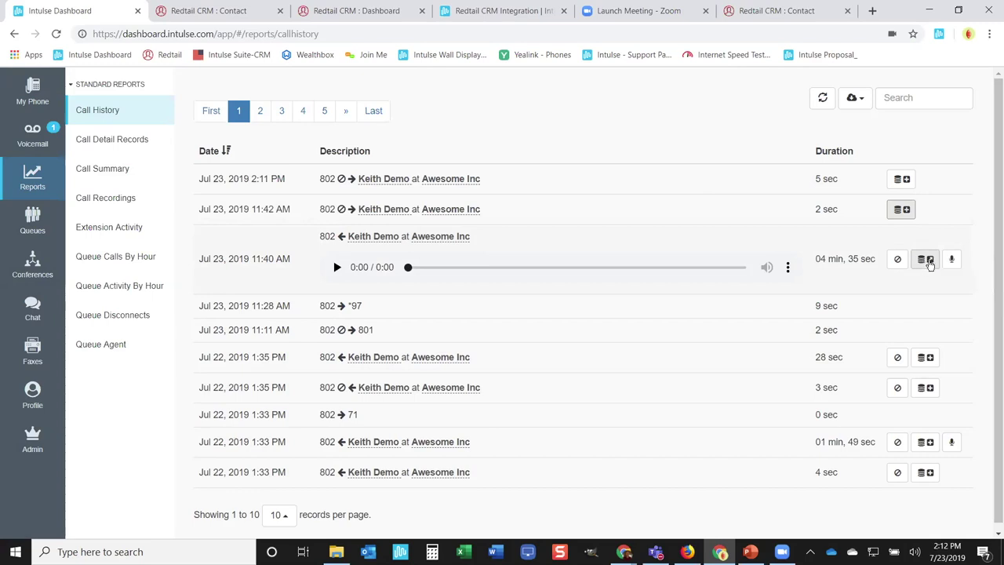
pyautogui.click(927, 260)
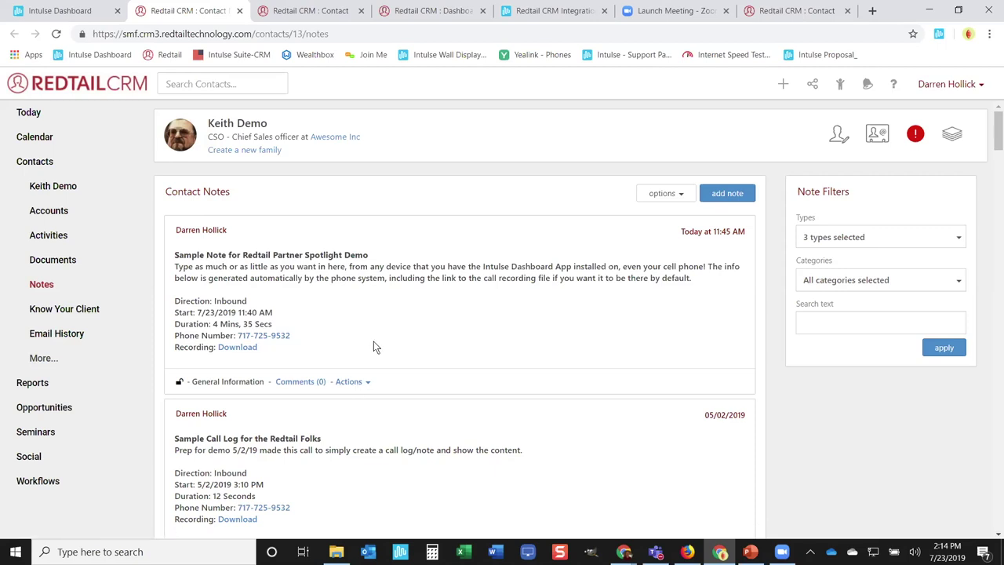
# Step: Return to Intulse Dashboard and show the My Phone page with extension statuses
pyautogui.click(78, 14)
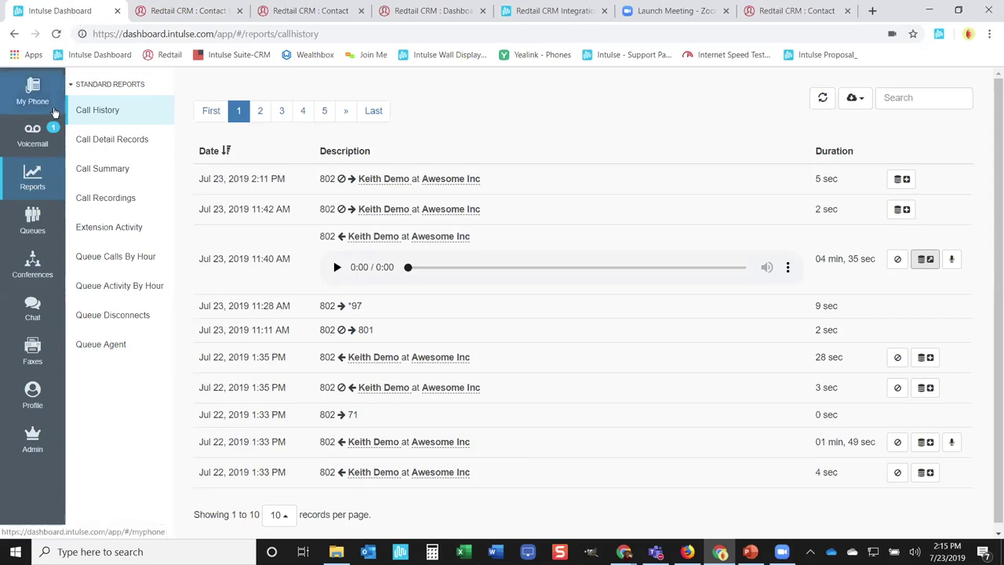
pyautogui.click(33, 96)
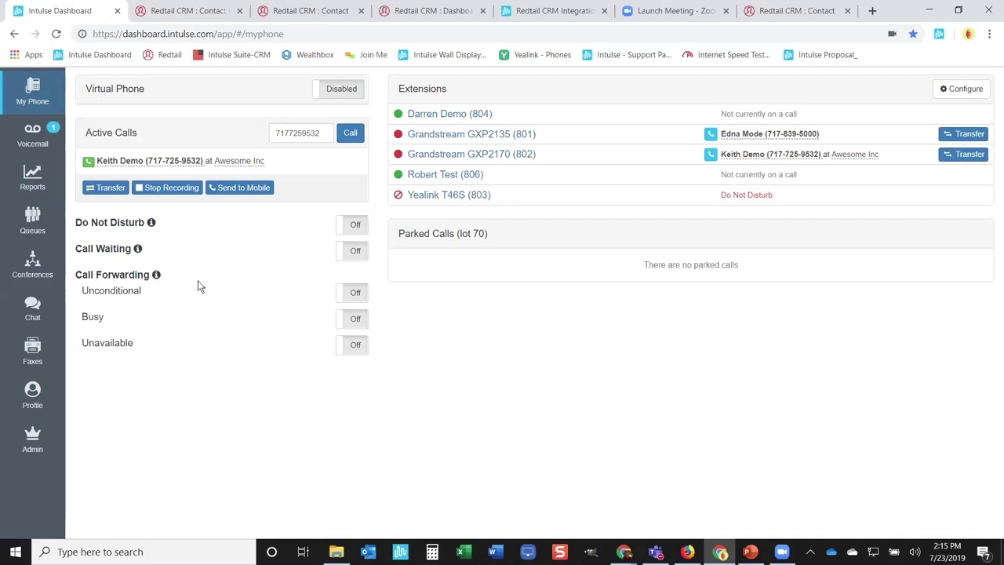
# Step: Transfer the active Awesome Inc call to parking lot 70, slot 71
pyautogui.click(107, 191)
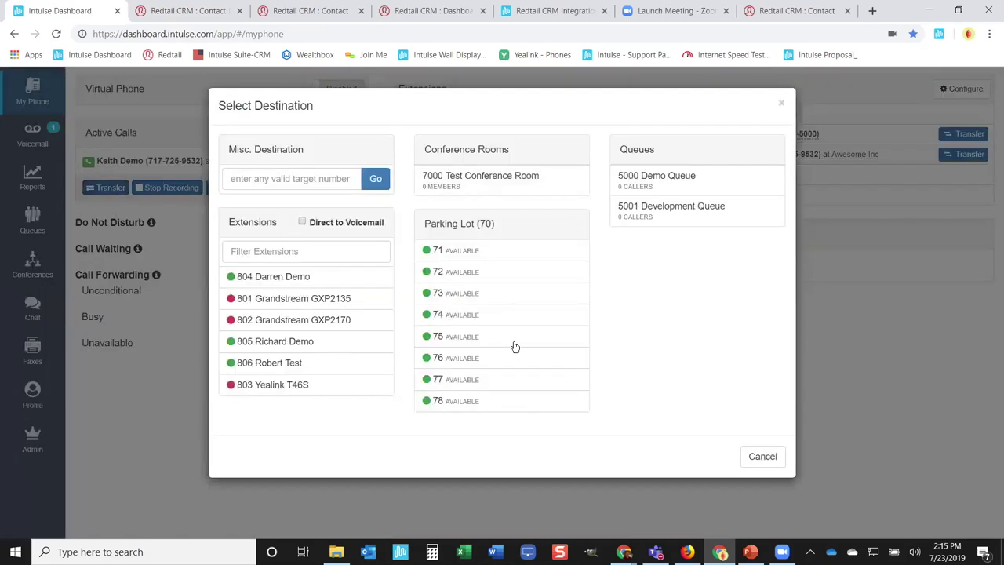
pyautogui.click(514, 347)
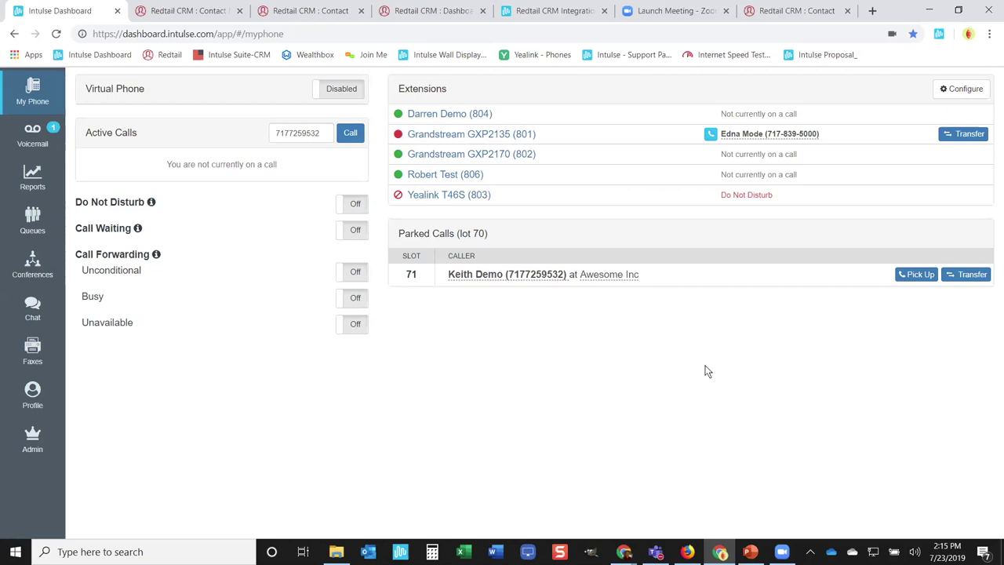
# Step: Retrieve the caller parked in slot 71, leaving lot 70 empty
pyautogui.click(916, 276)
pyautogui.click(907, 280)
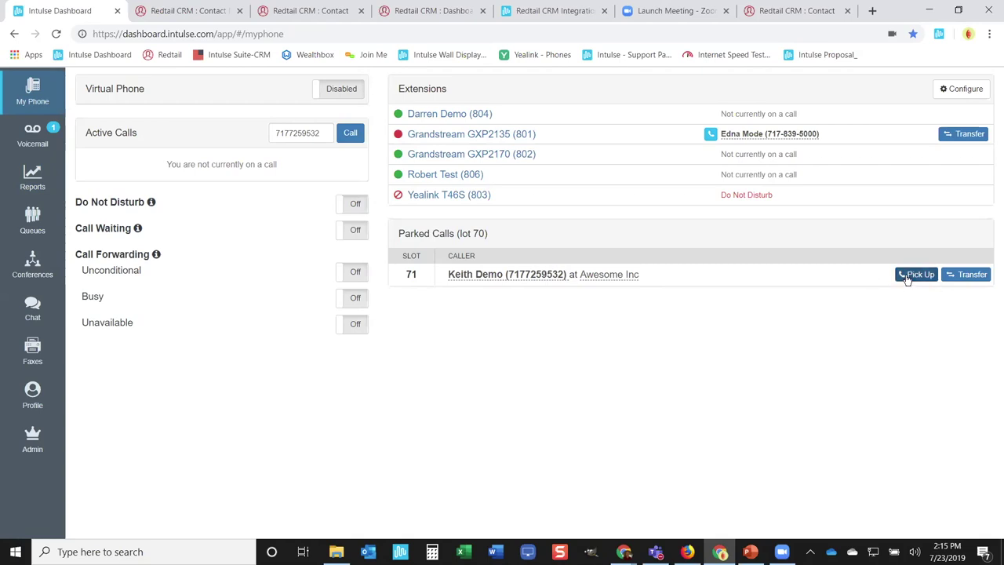
pyautogui.click(908, 280)
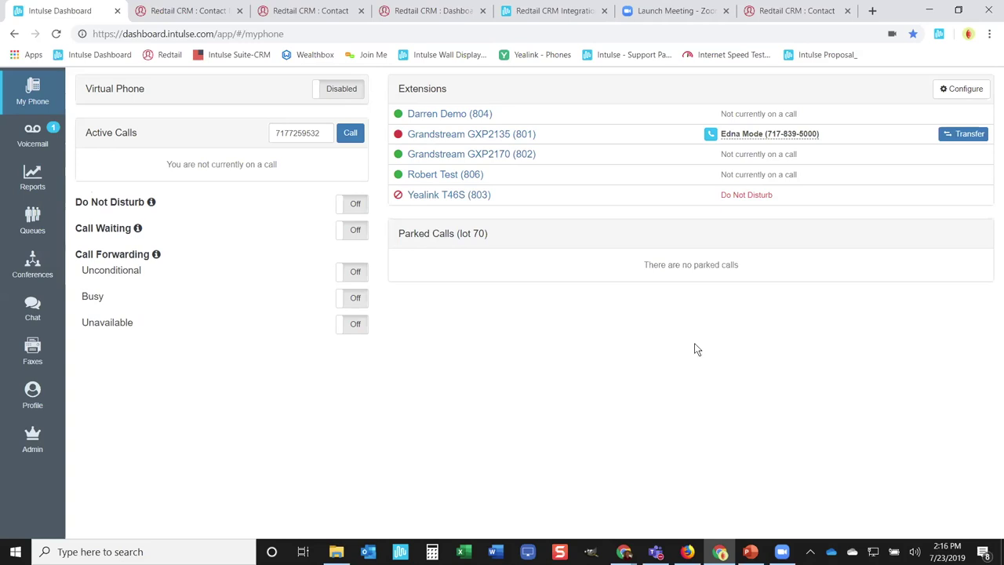
# Step: Switch to the Intulse slide deck and select slide 18 on managing active calls
pyautogui.hotkey('alt', 'Tab')
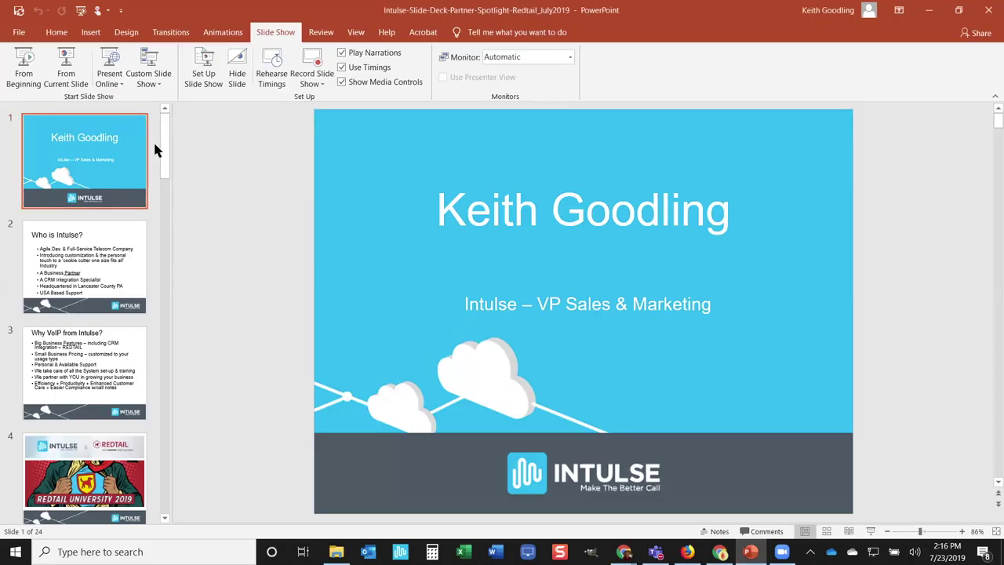
pyautogui.moveTo(163, 149); pyautogui.dragTo(166, 396)
pyautogui.scroll(-2, 152, 395)
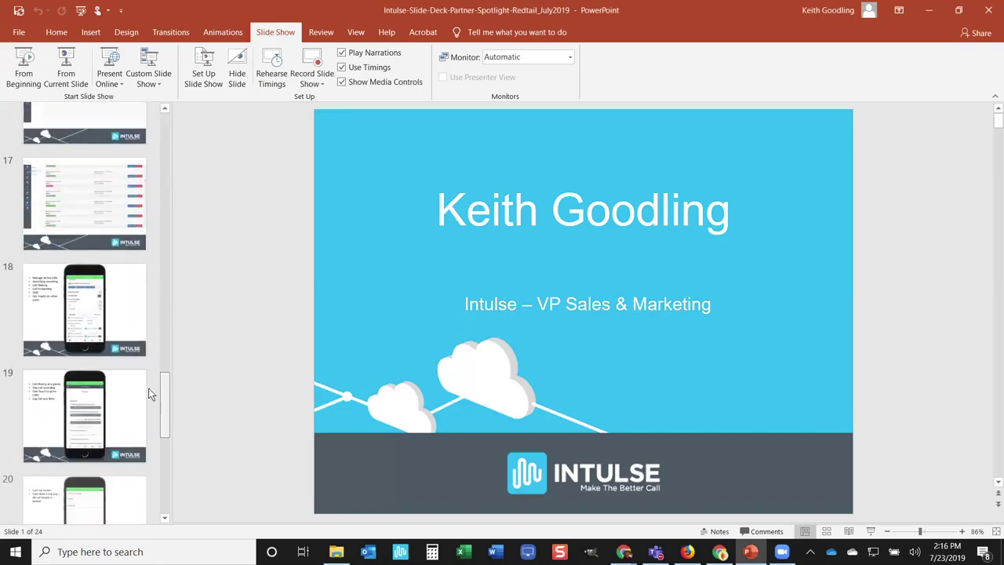
pyautogui.click(94, 314)
# Step: Briefly run the slide show from the beginning to the 'Who is Intulse?' slide, then end it
pyautogui.click(24, 66)
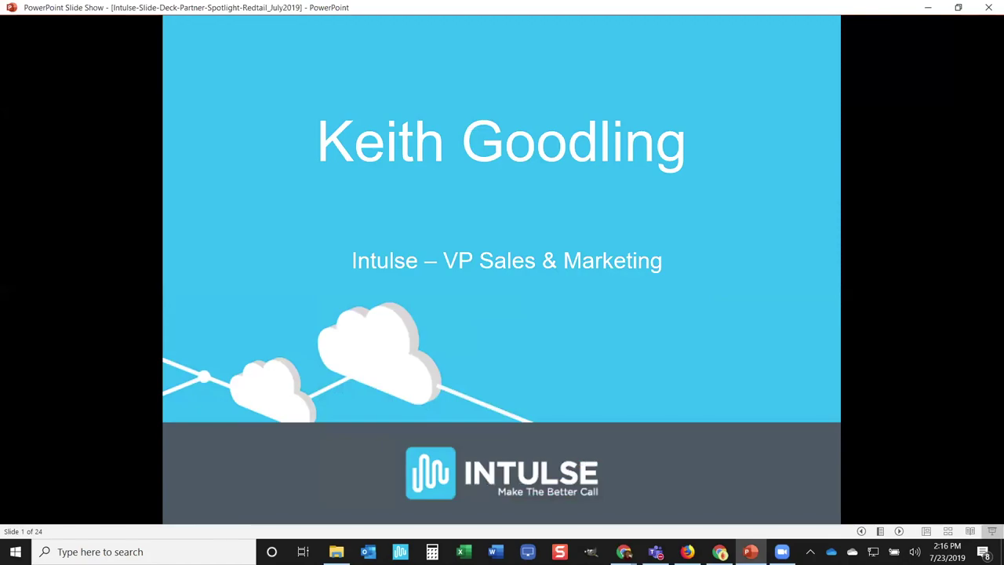
pyautogui.hotkey('alt', 'Tab')
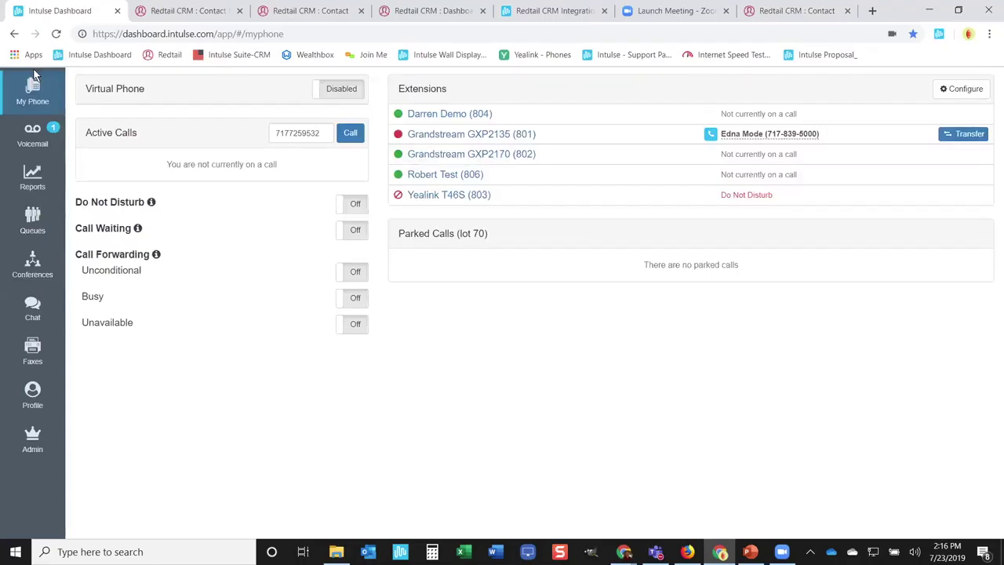
pyautogui.hotkey('alt', 'Tab')
pyautogui.click(67, 94)
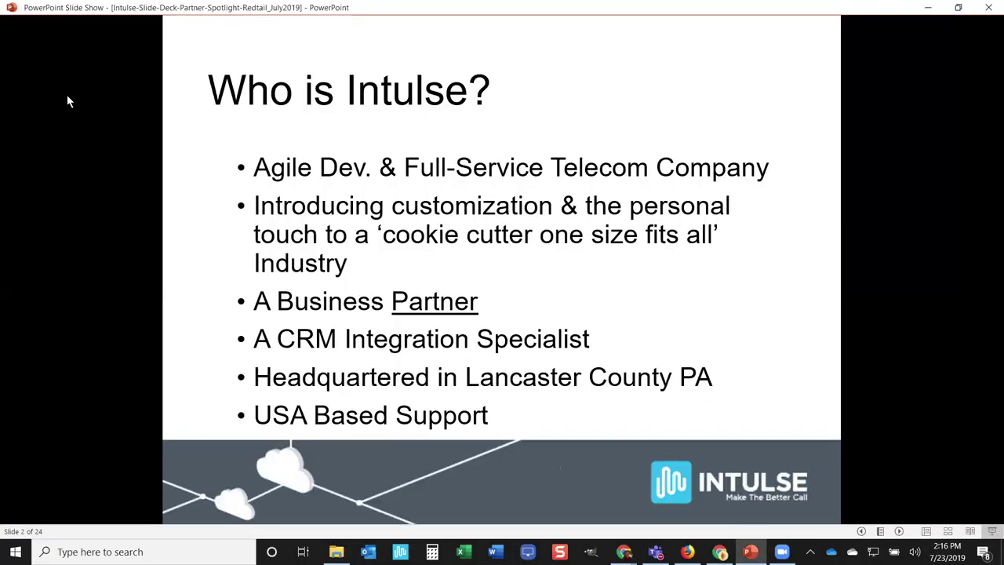
pyautogui.press('Escape')
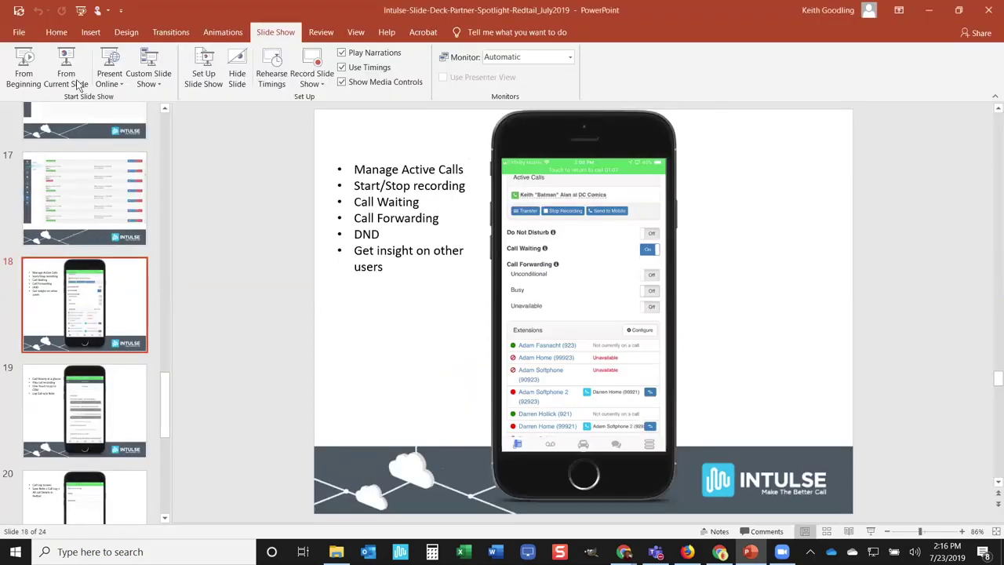
# Step: Present from slide 18 through the Call History, Call Log Screen, conference calls and Send Fax slides
pyautogui.click(66, 63)
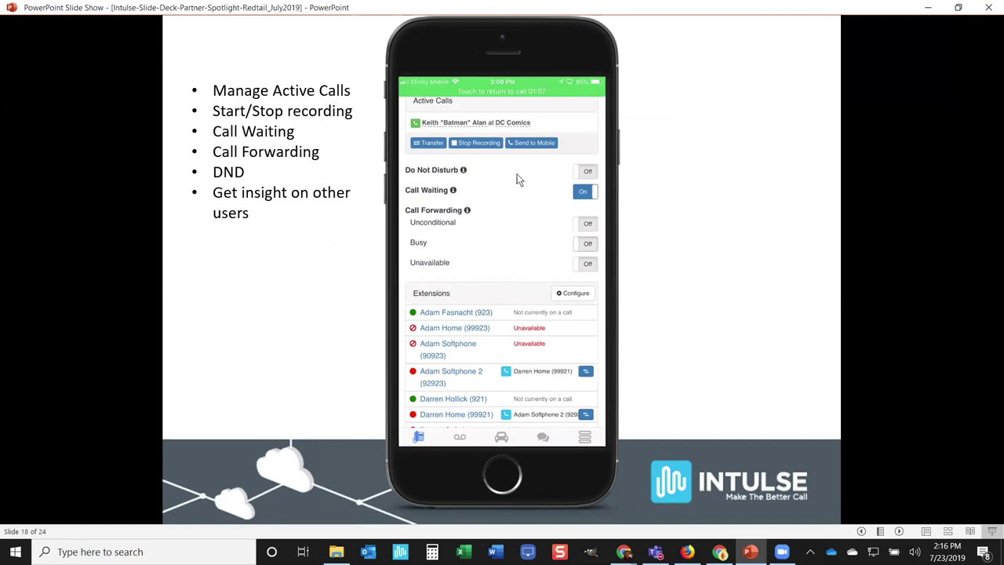
pyautogui.click(679, 361)
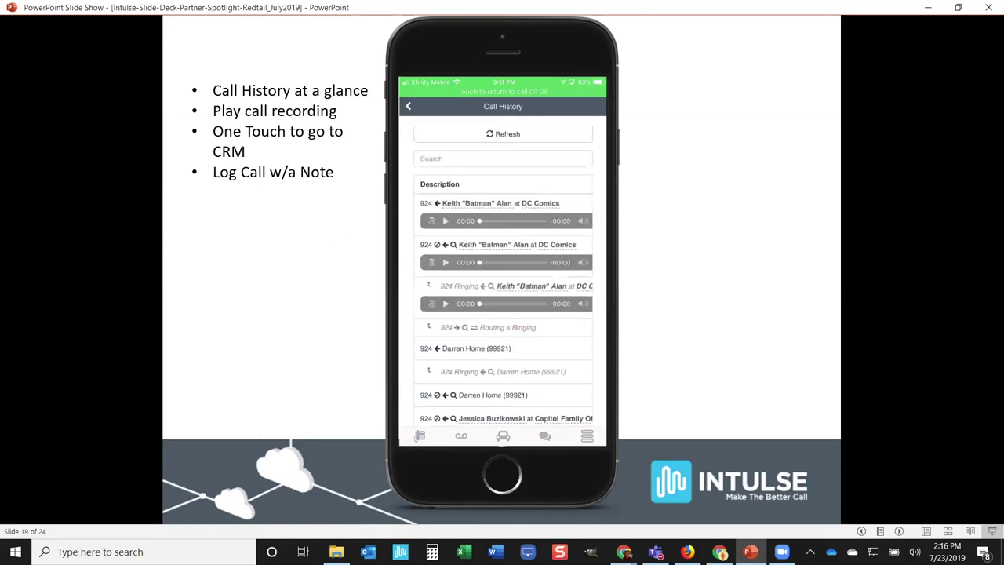
pyautogui.press('Right')
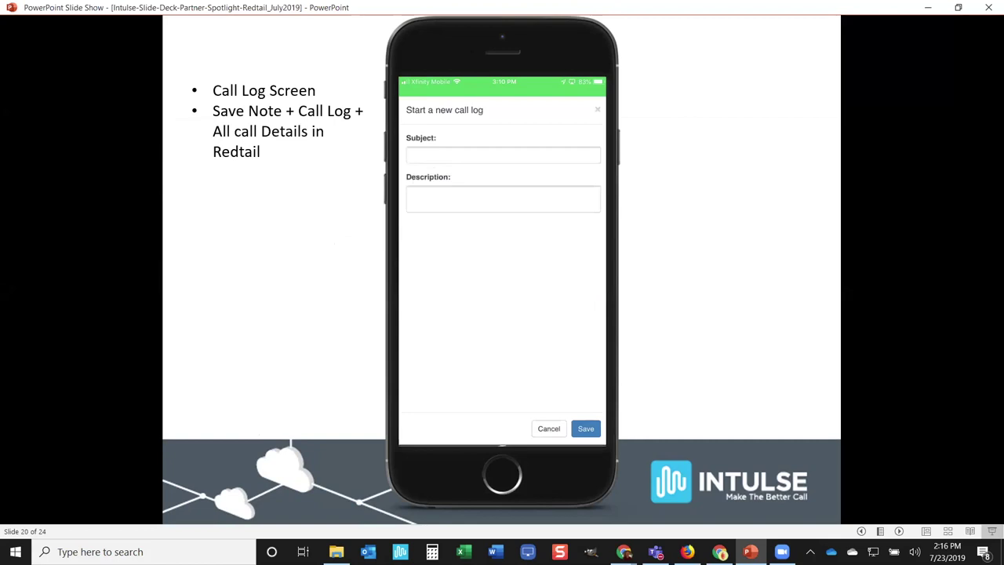
pyautogui.press('Right')
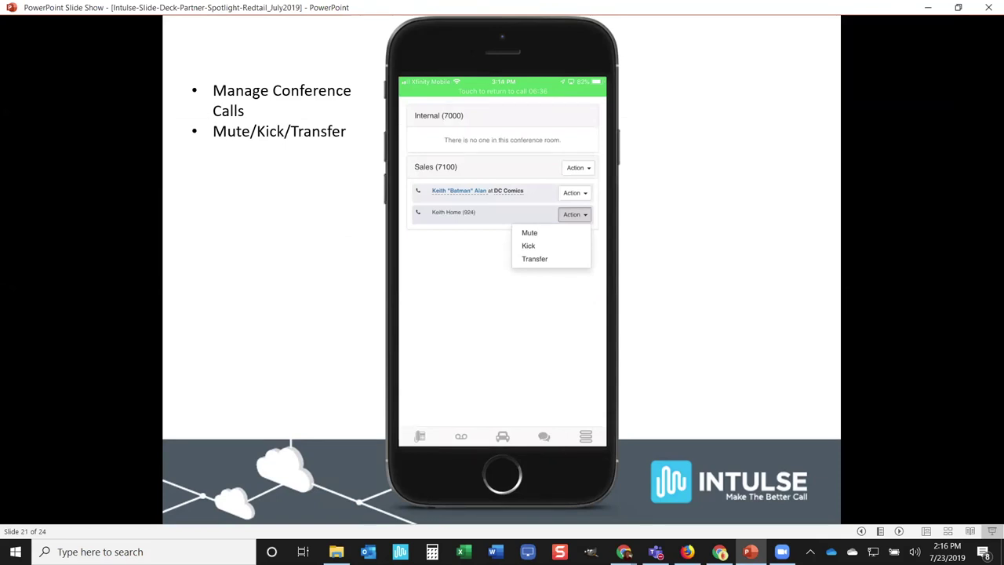
pyautogui.press('Right')
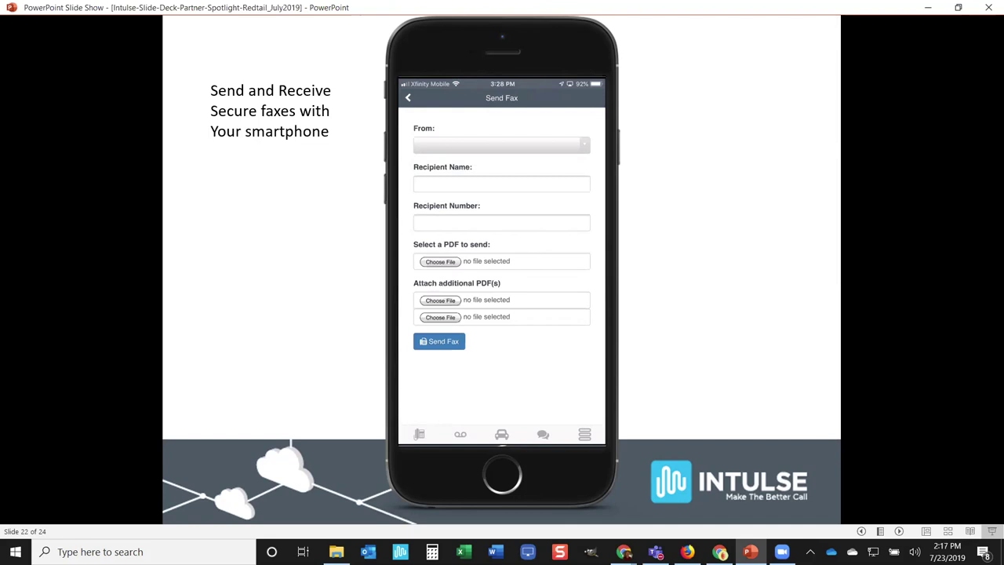
# Step: Show the mobile dialer slide and Redtail integration flyer, then end the show and minimize PowerPoint
pyautogui.press('Right')
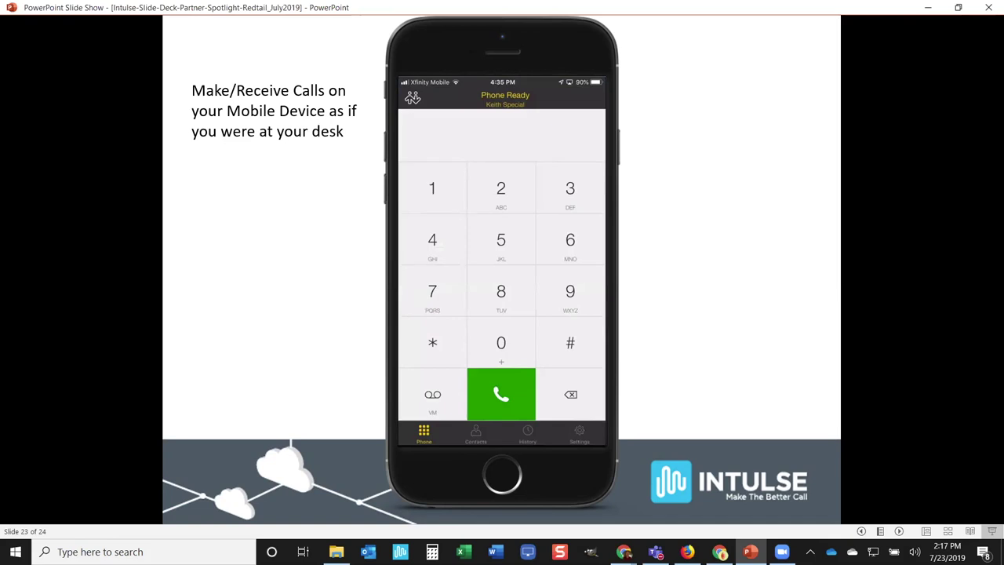
pyautogui.press('Right')
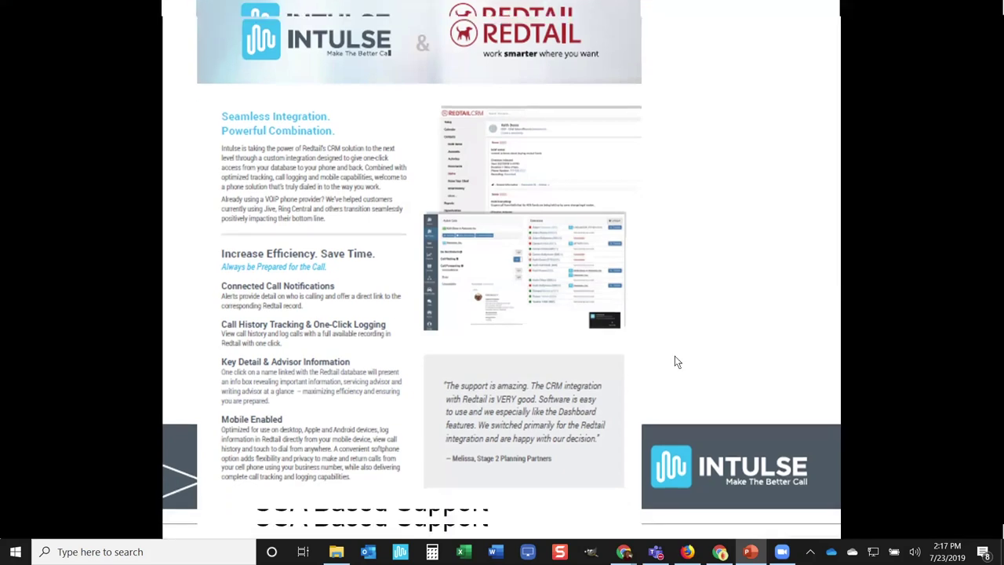
pyautogui.press('Escape')
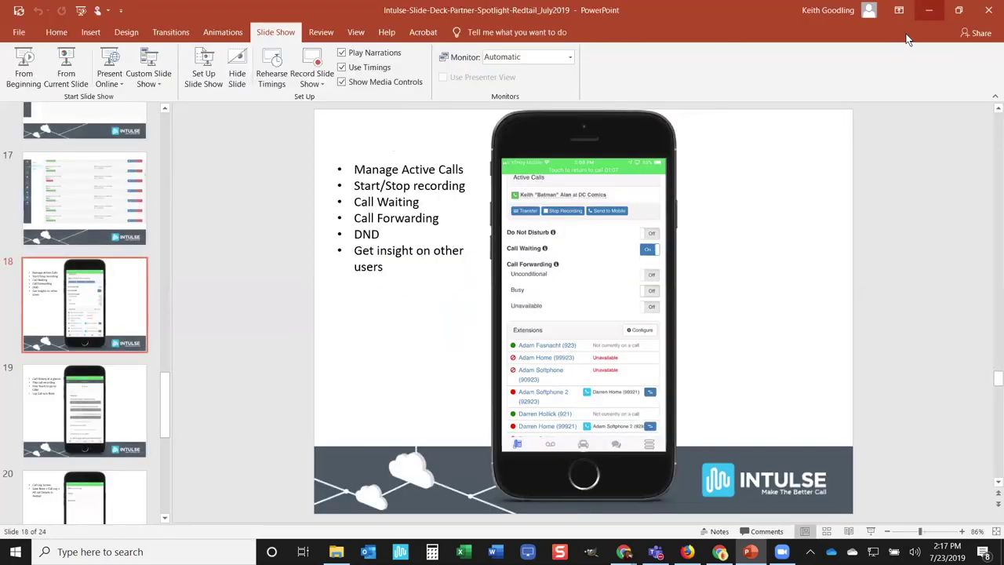
pyautogui.click(928, 10)
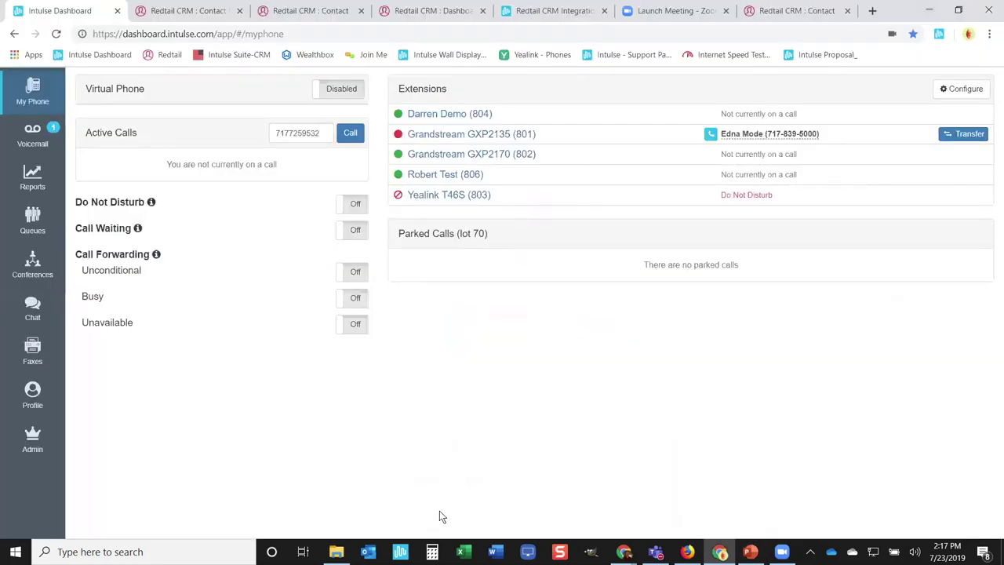